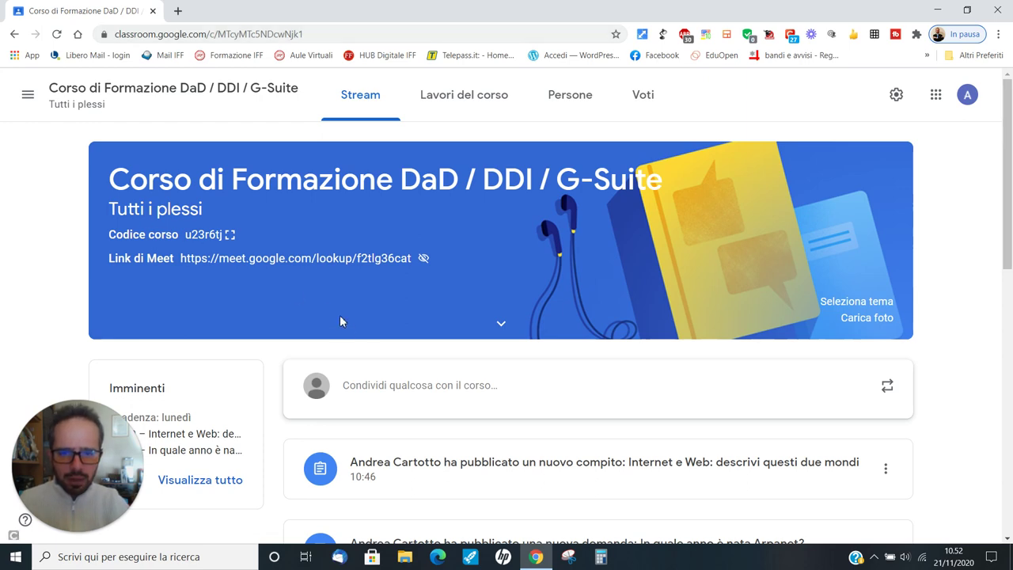
Start a stream announcement reading "Vi ricordo che la nostra prossima lezione è calendarizzata per lunedì con inizio alle ore 9 e 30. Mi raccomando, puntuali!".
{"action": "left_click", "coordinate": [403, 391]}
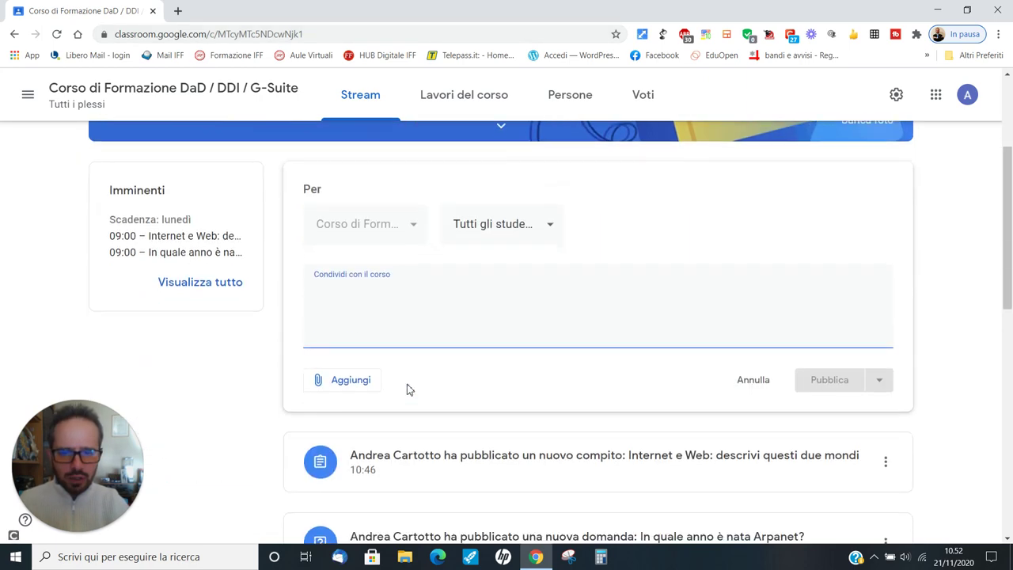
{"action": "left_click", "coordinate": [551, 226]}
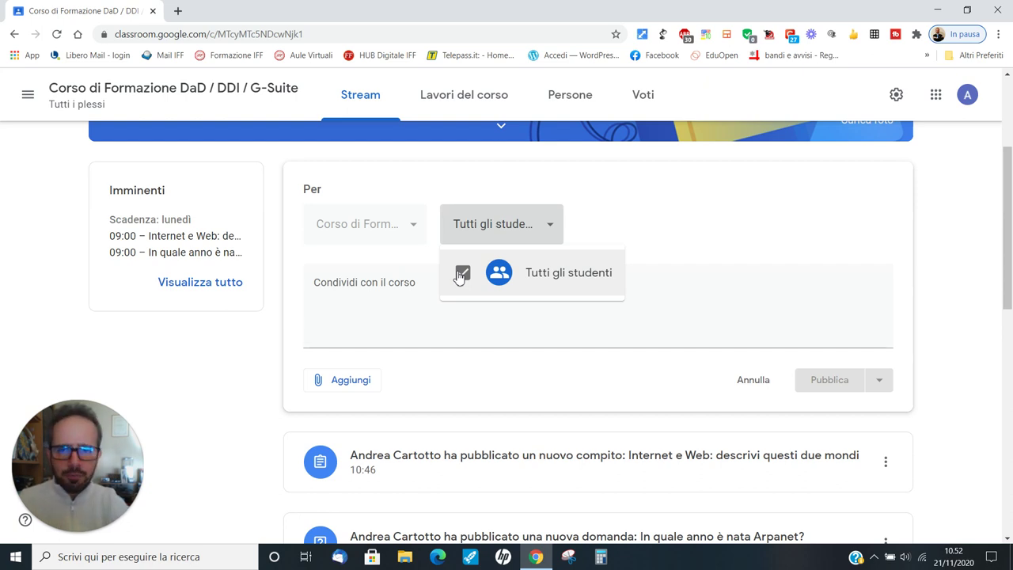
{"action": "left_click", "coordinate": [343, 330]}
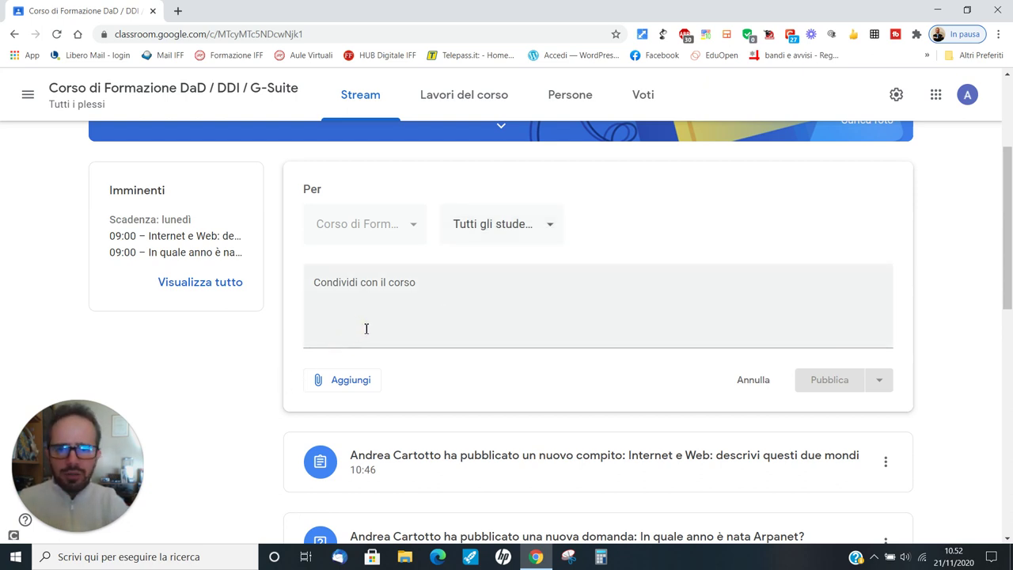
{"action": "left_click", "coordinate": [388, 282]}
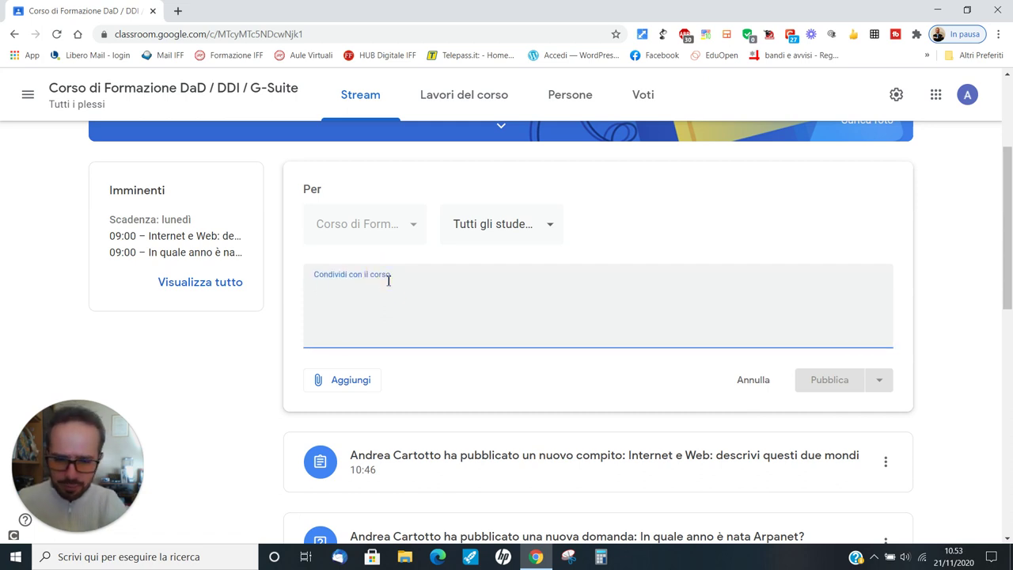
{"action": "type", "text": "Vi ricordo che la nostra prossima lezione è calendarizzata per lunedì con inizio alle ore 9 e 30. Mi raccomando puntuali"}
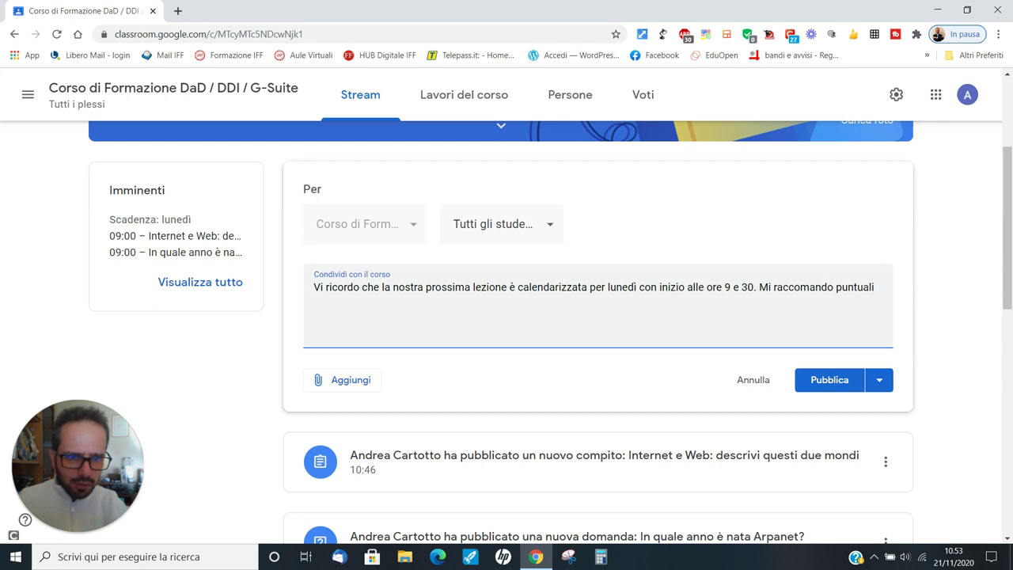
{"action": "left_click", "coordinate": [834, 286]}
{"action": "type", "text": ","}
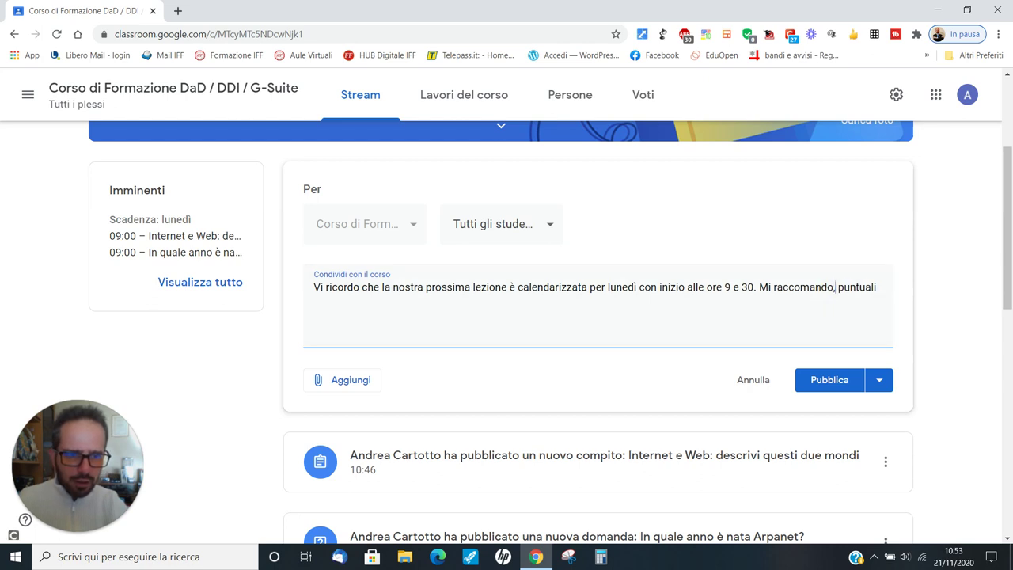
{"action": "left_click", "coordinate": [876, 286]}
{"action": "type", "text": "!"}
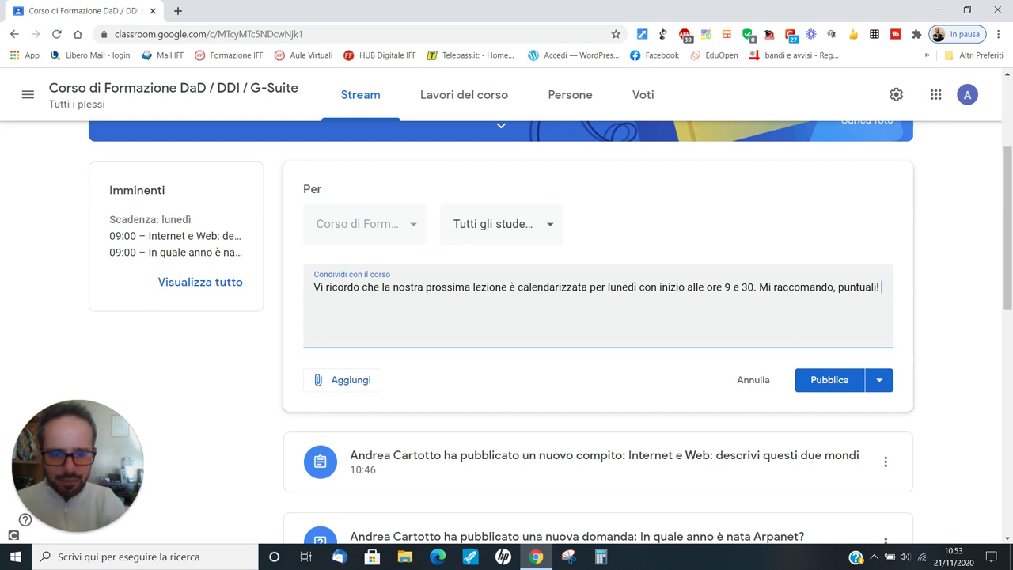
Add a second line to the announcement reading "(Mio avvio della lezione 5 minuti prima).".
{"action": "key", "text": "Return"}
{"action": "type", "text": "(mi"}
{"action": "key", "text": "BackSpace"}
{"action": "key", "text": "BackSpace"}
{"action": "type", "text": "Mio avvio della"}
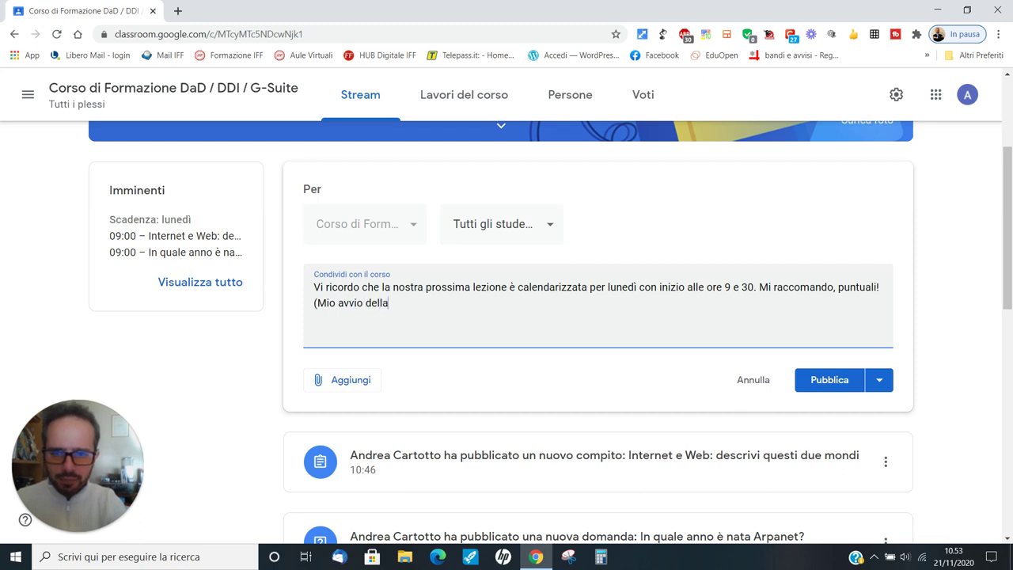
{"action": "type", "text": " lezione 5 minuti prima)."}
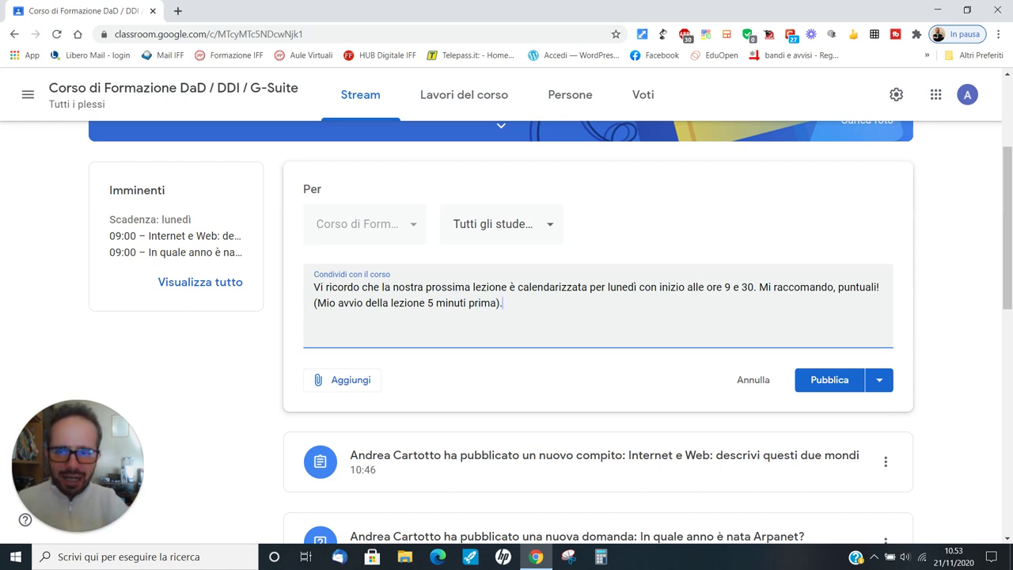
In the course settings, make the Meet link visible to students, reset the link, and save the changes.
{"action": "scroll", "coordinate": [507, 317], "scroll_direction": "up", "scroll_amount": 3}
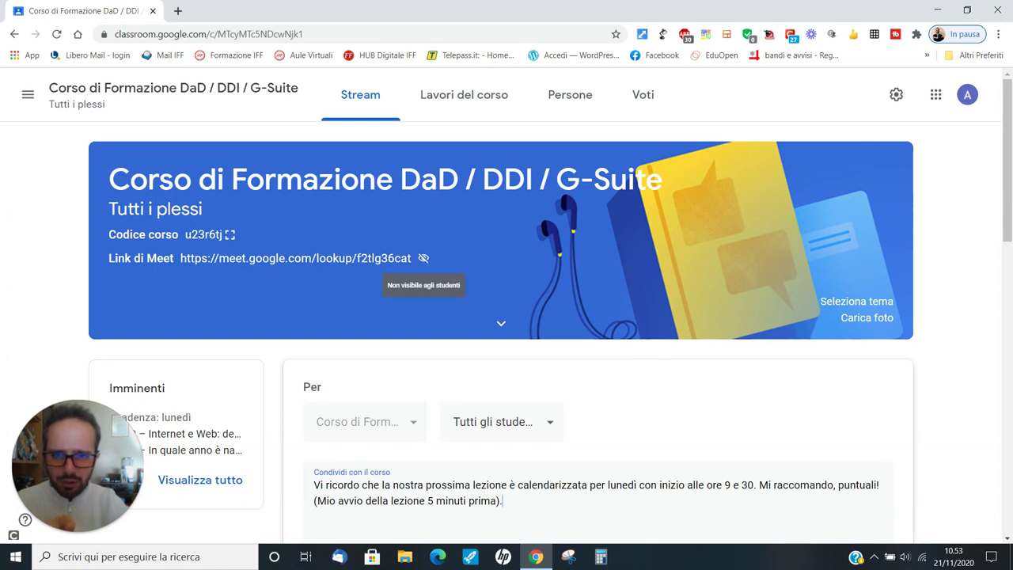
{"action": "scroll", "coordinate": [506, 333], "scroll_direction": "down", "scroll_amount": 3}
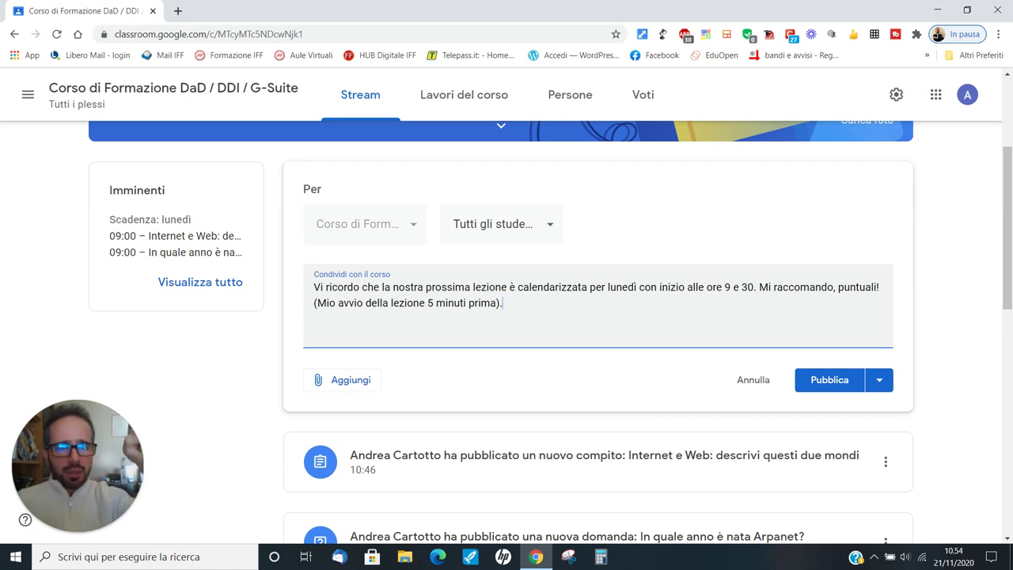
{"action": "left_click", "coordinate": [896, 94]}
{"action": "scroll", "coordinate": [500, 316], "scroll_direction": "down", "scroll_amount": 9}
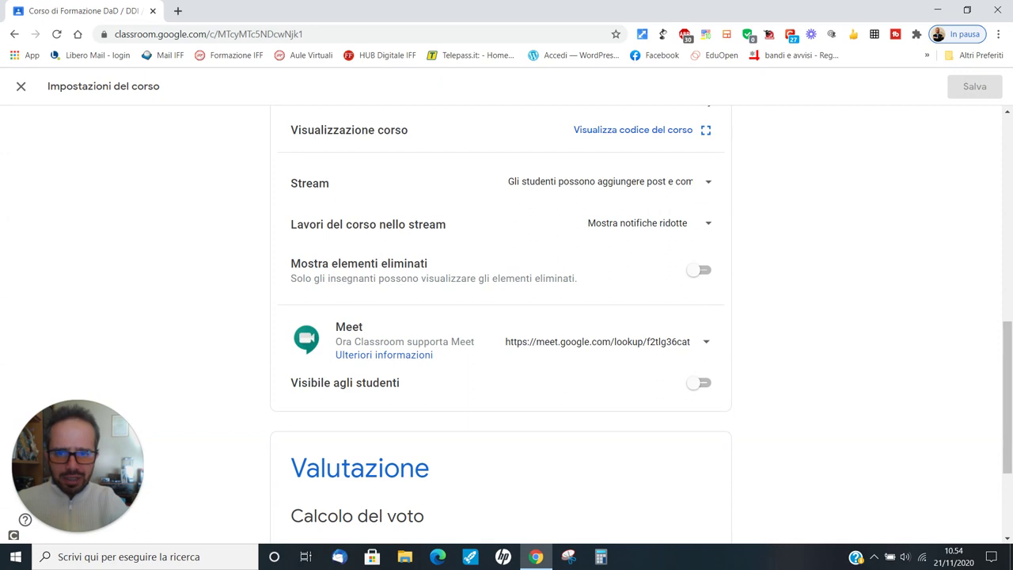
{"action": "left_click", "coordinate": [697, 382]}
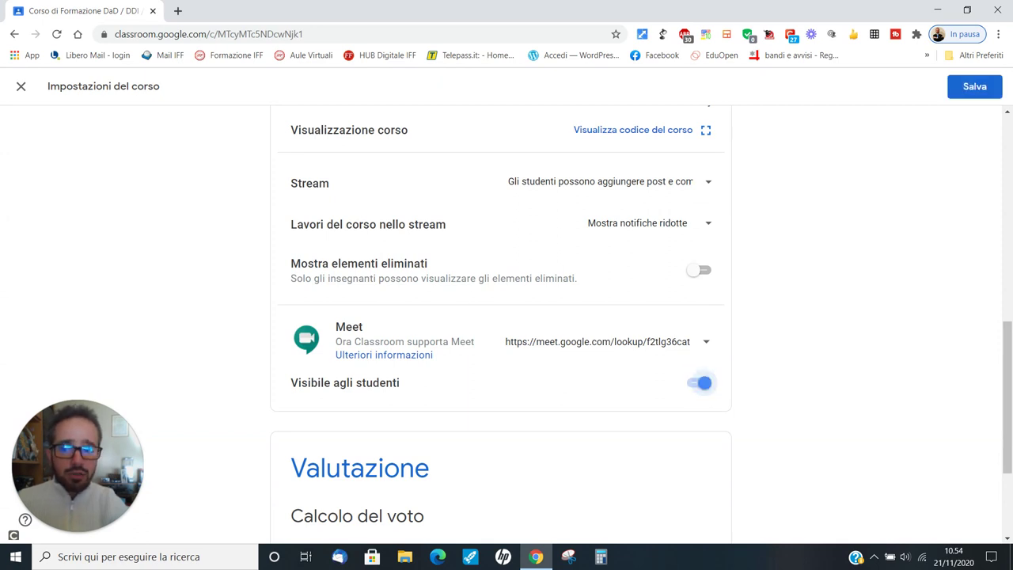
{"action": "left_click", "coordinate": [706, 341]}
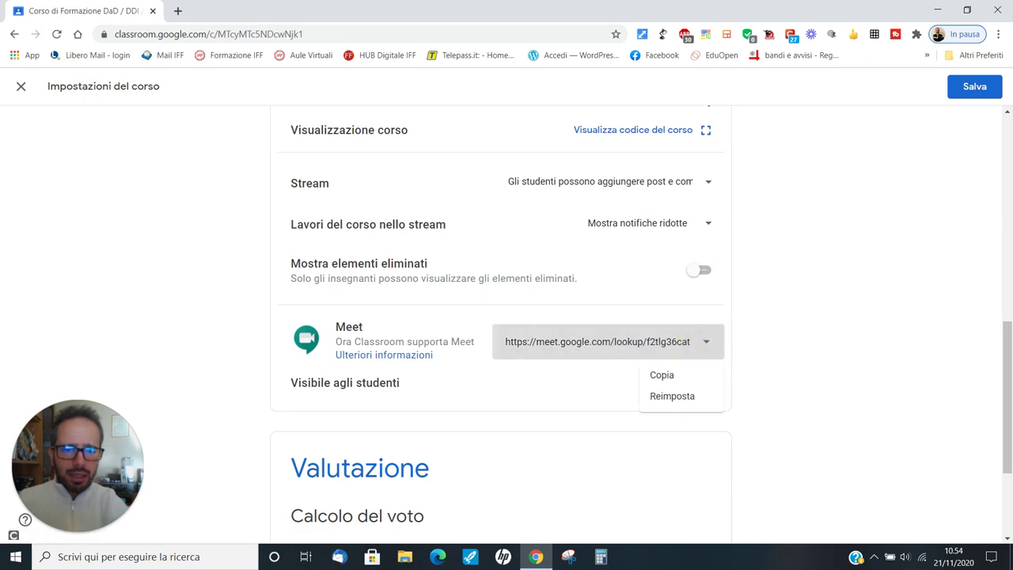
{"action": "left_click", "coordinate": [672, 396]}
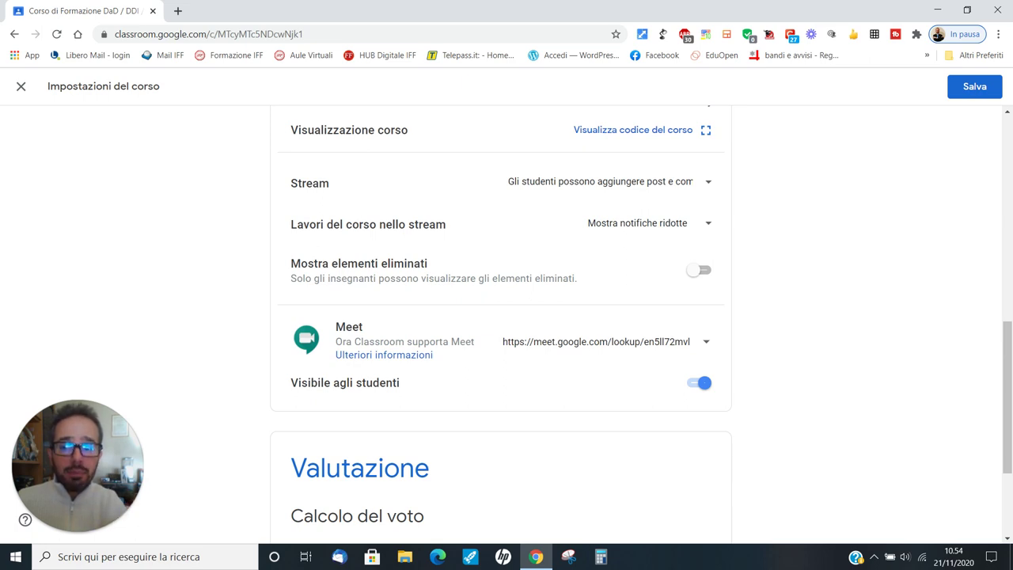
{"action": "left_click", "coordinate": [974, 86]}
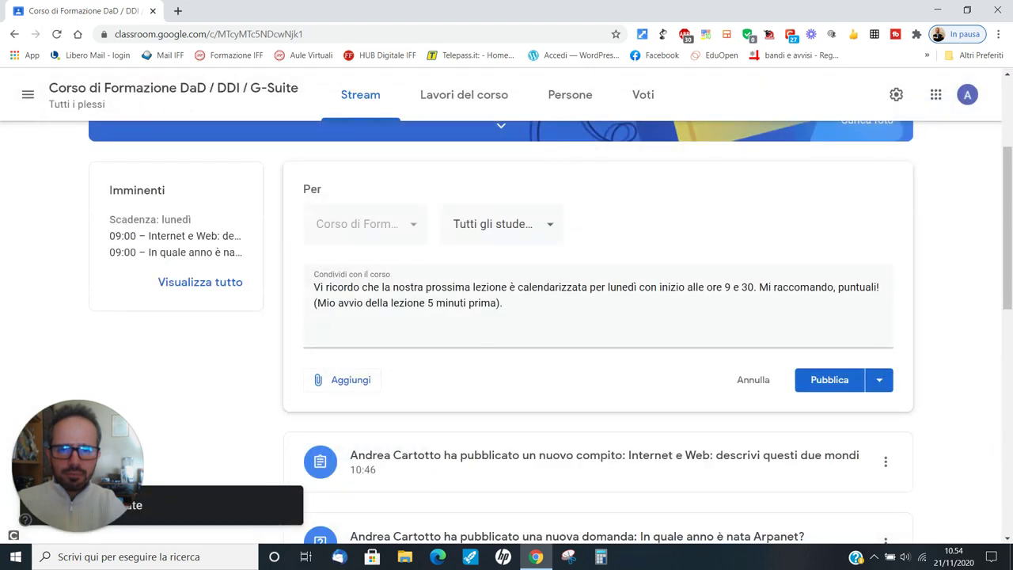
{"action": "scroll", "coordinate": [316, 192], "scroll_direction": "up", "scroll_amount": 2}
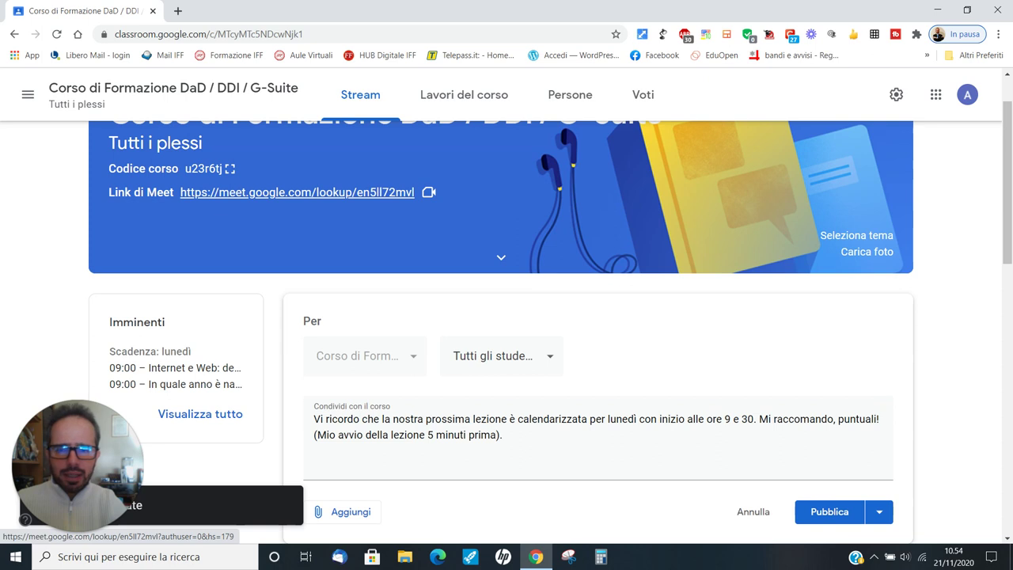
Attach the YouTube video "Suono campanella scuola", found by searching for "campanella scuola", and publish the announcement immediately.
{"action": "scroll", "coordinate": [317, 192], "scroll_direction": "down", "scroll_amount": 3}
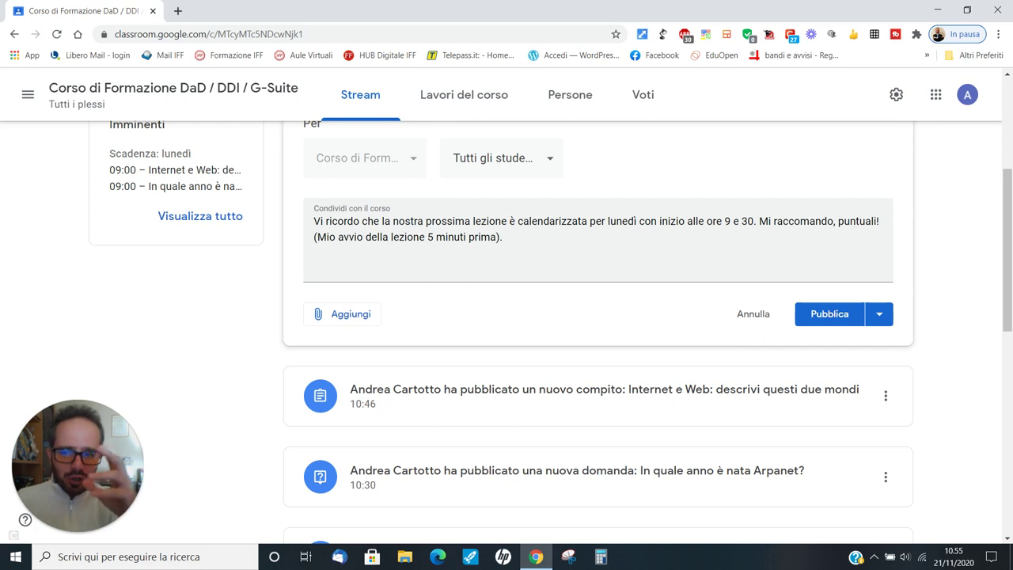
{"action": "left_click", "coordinate": [342, 313]}
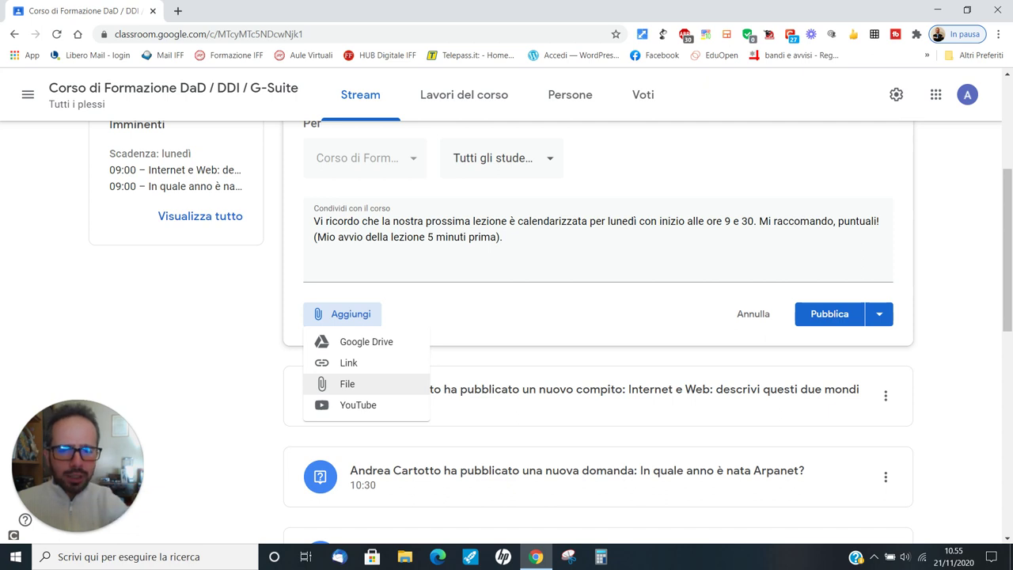
{"action": "left_click", "coordinate": [352, 405]}
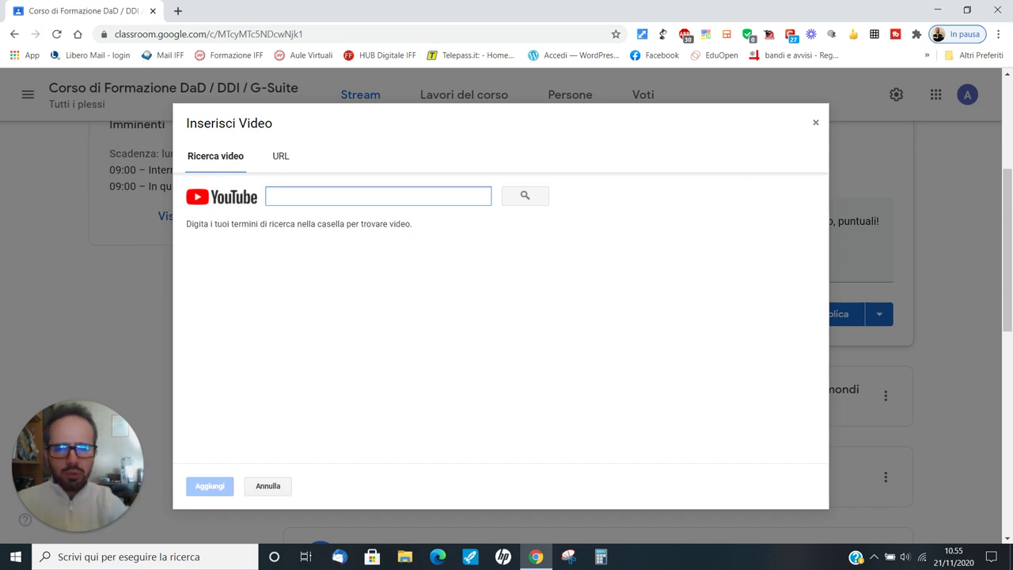
{"action": "left_click", "coordinate": [280, 156]}
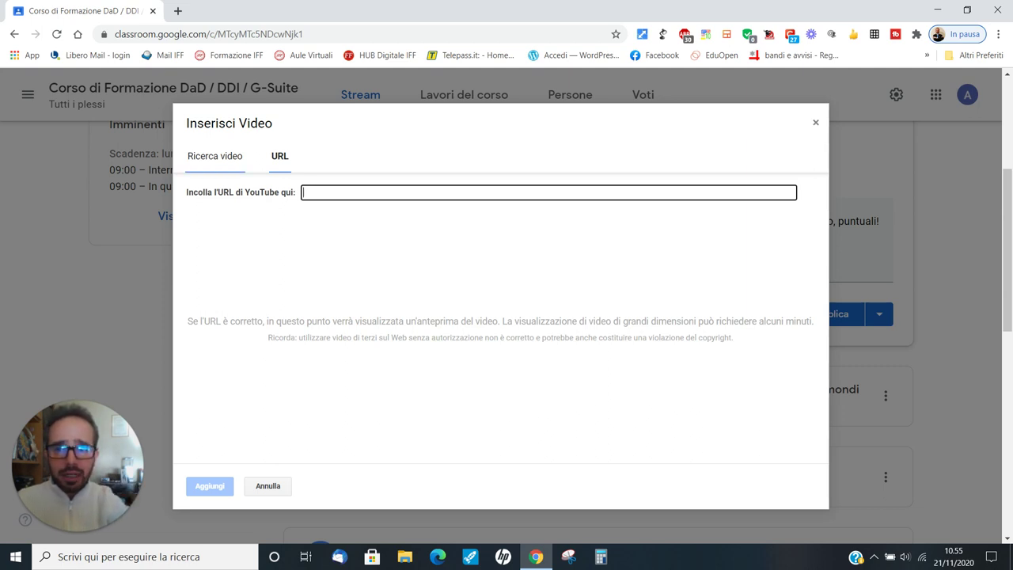
{"action": "left_click", "coordinate": [231, 155]}
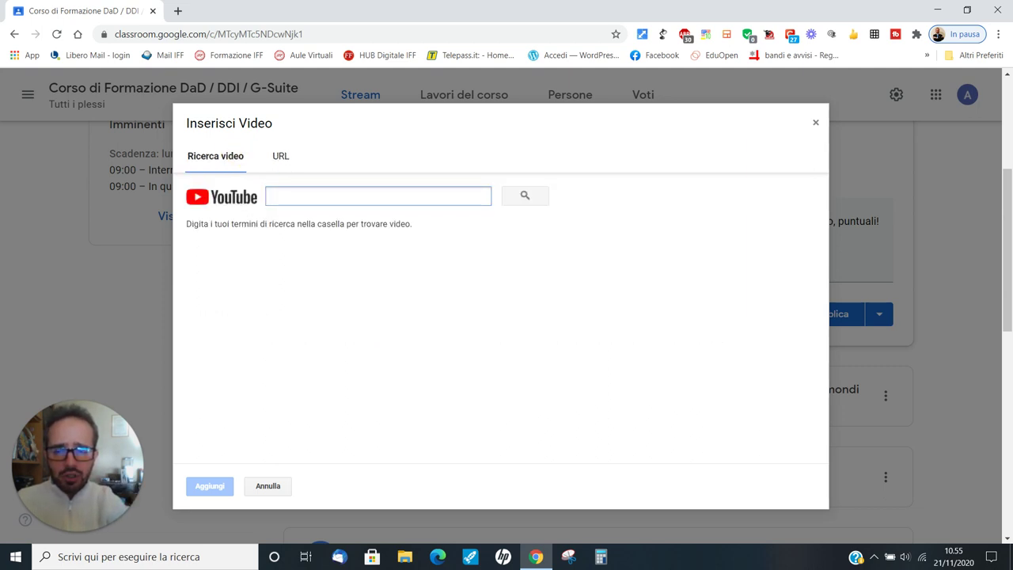
{"action": "type", "text": "c"}
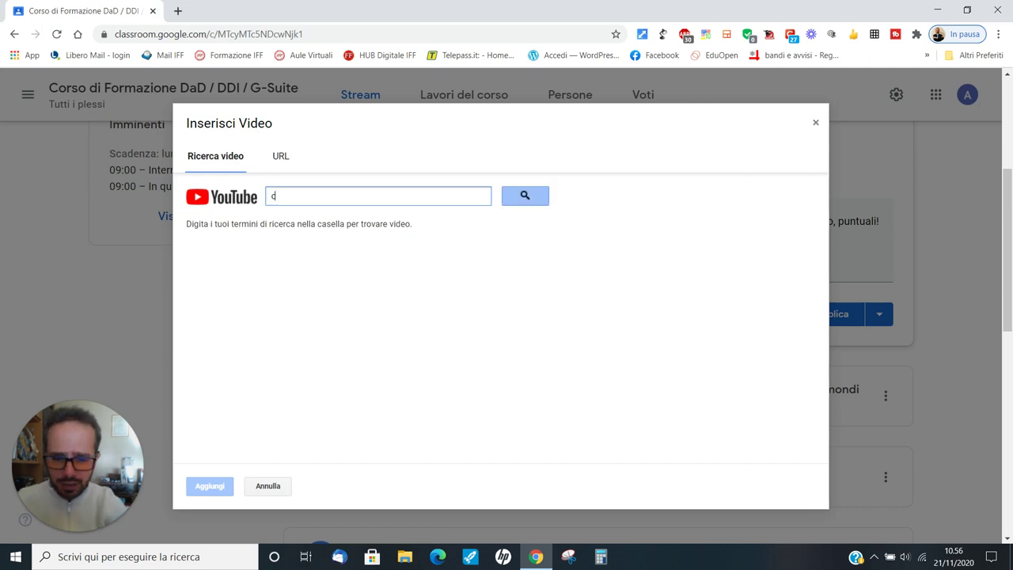
{"action": "type", "text": "ampanella scuola"}
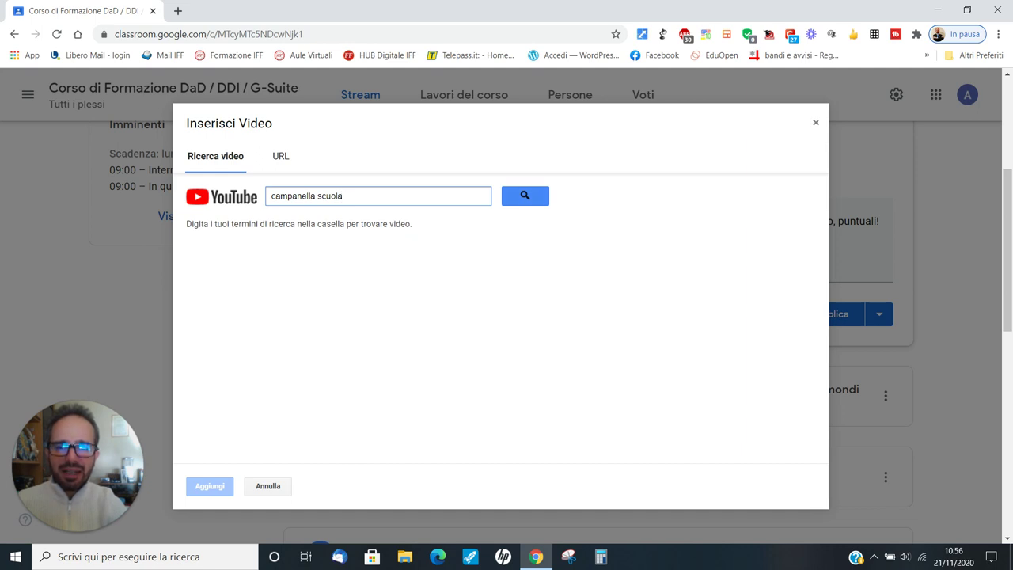
{"action": "left_click", "coordinate": [522, 196]}
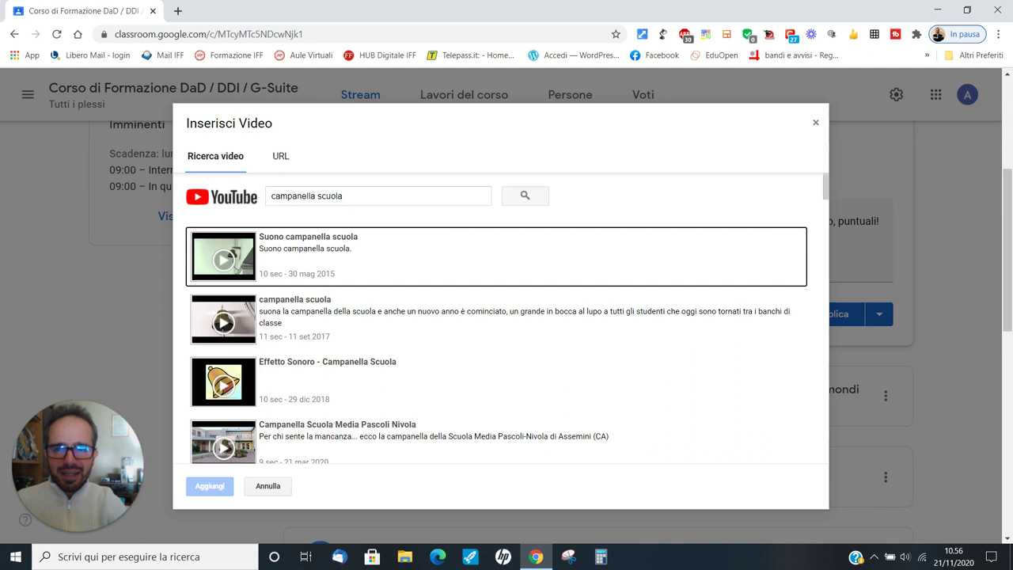
{"action": "left_click", "coordinate": [289, 263]}
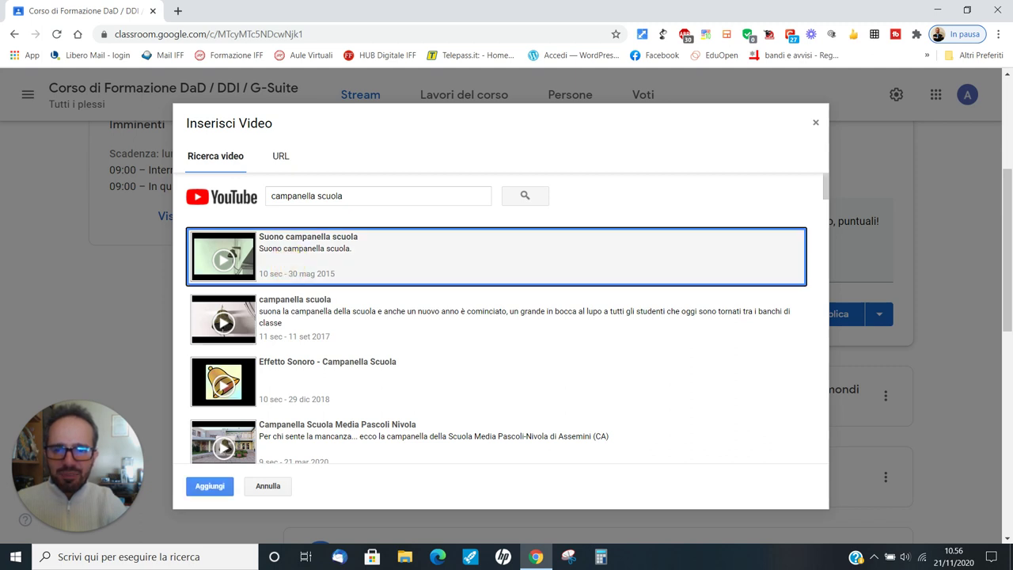
{"action": "left_click", "coordinate": [210, 486]}
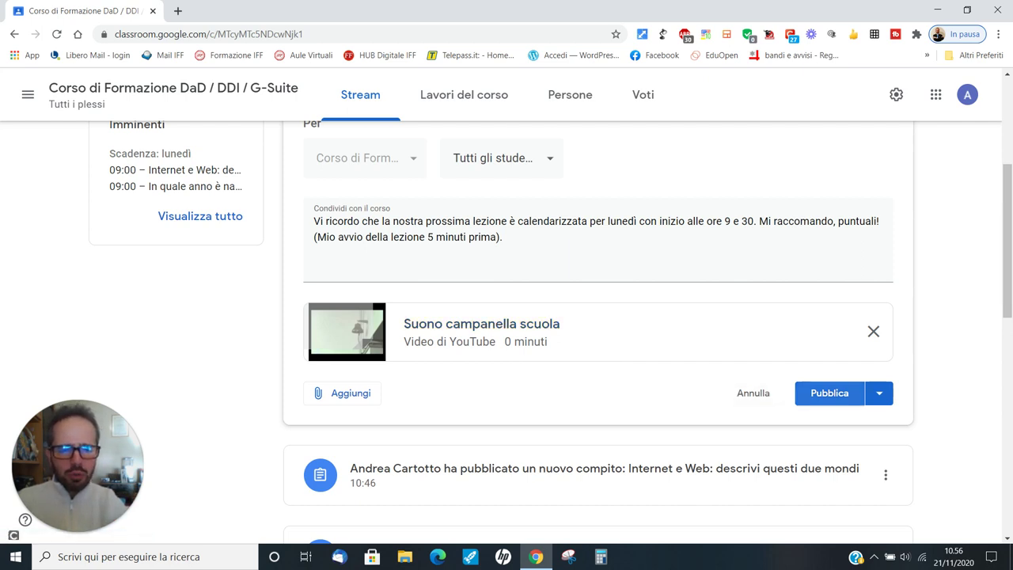
{"action": "left_click", "coordinate": [879, 393]}
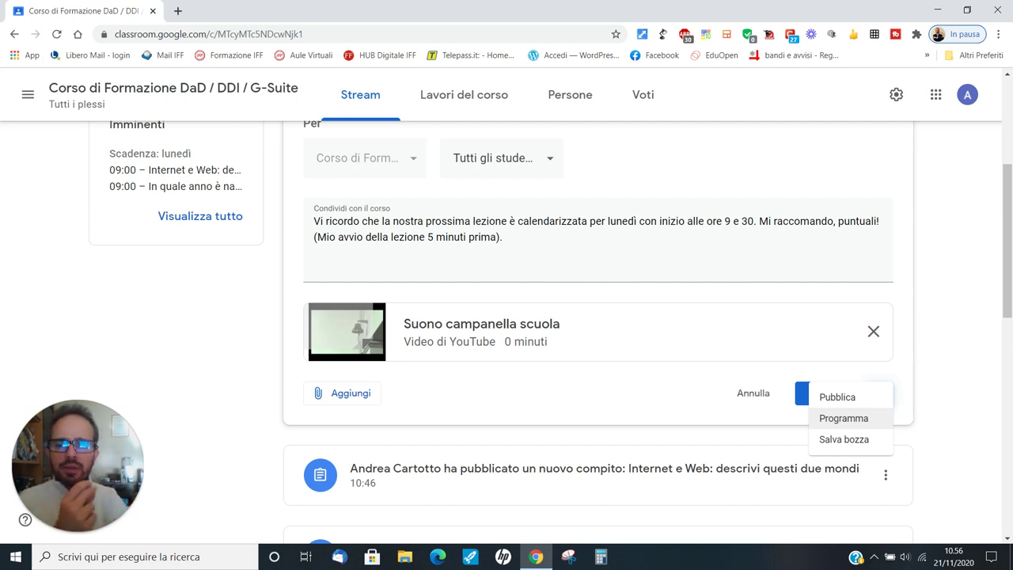
{"action": "left_click", "coordinate": [836, 395]}
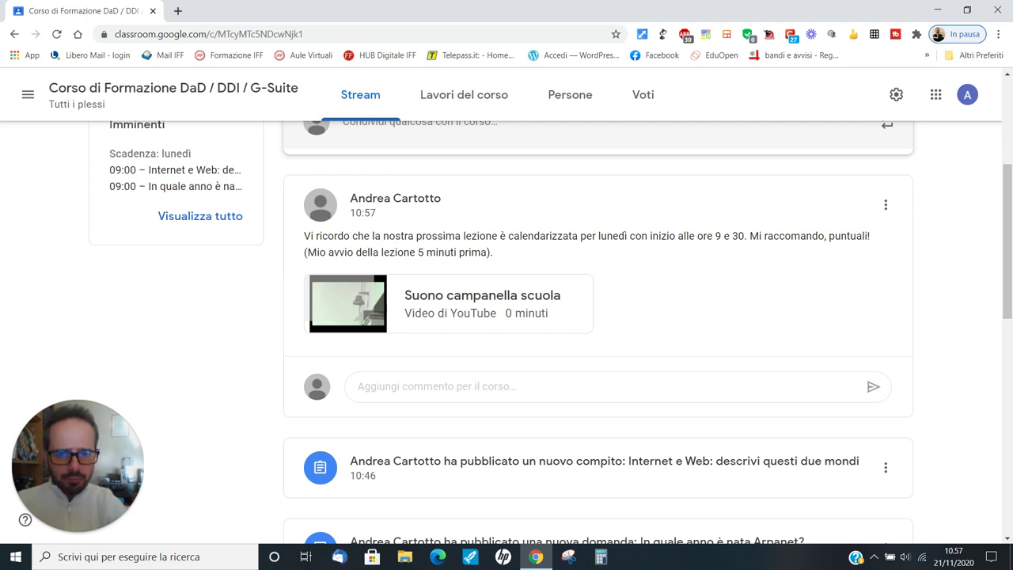
Reuse the 10:57 lesson reminder post from this course as a new announcement, with new copies of all attachments.
{"action": "scroll", "coordinate": [507, 333], "scroll_direction": "up", "scroll_amount": 2}
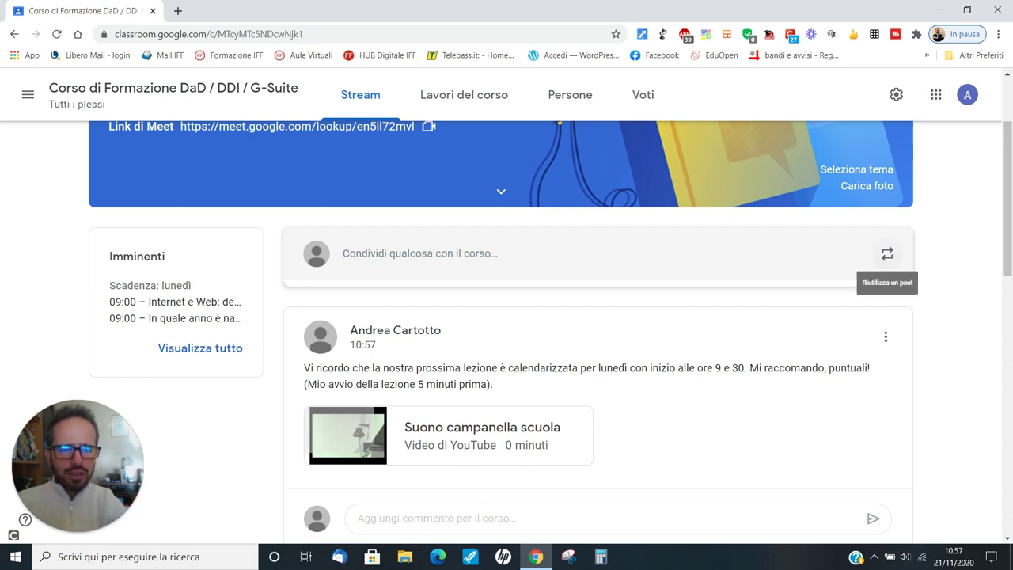
{"action": "left_click", "coordinate": [887, 254]}
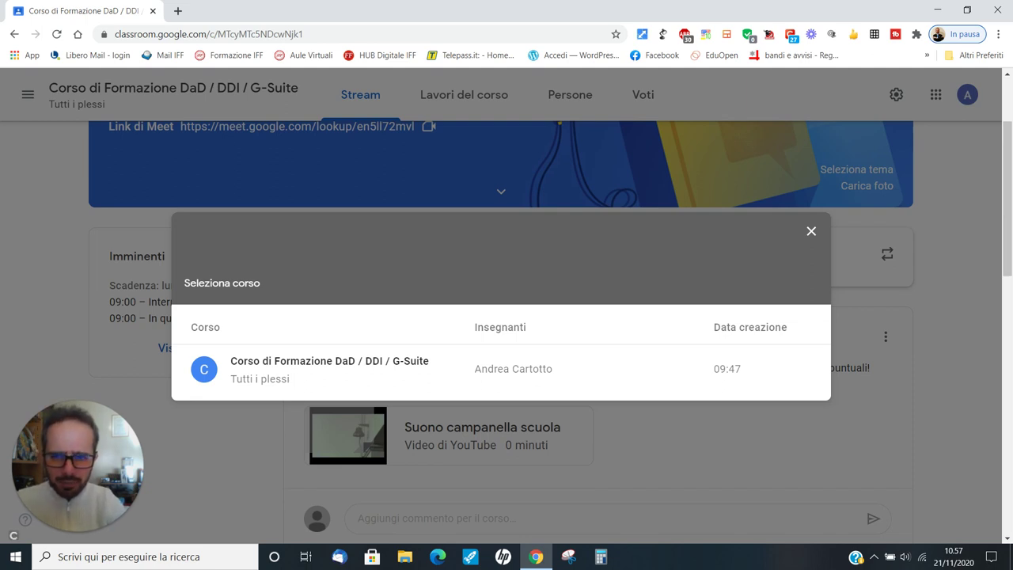
{"action": "scroll", "coordinate": [507, 316], "scroll_direction": "down", "scroll_amount": 3}
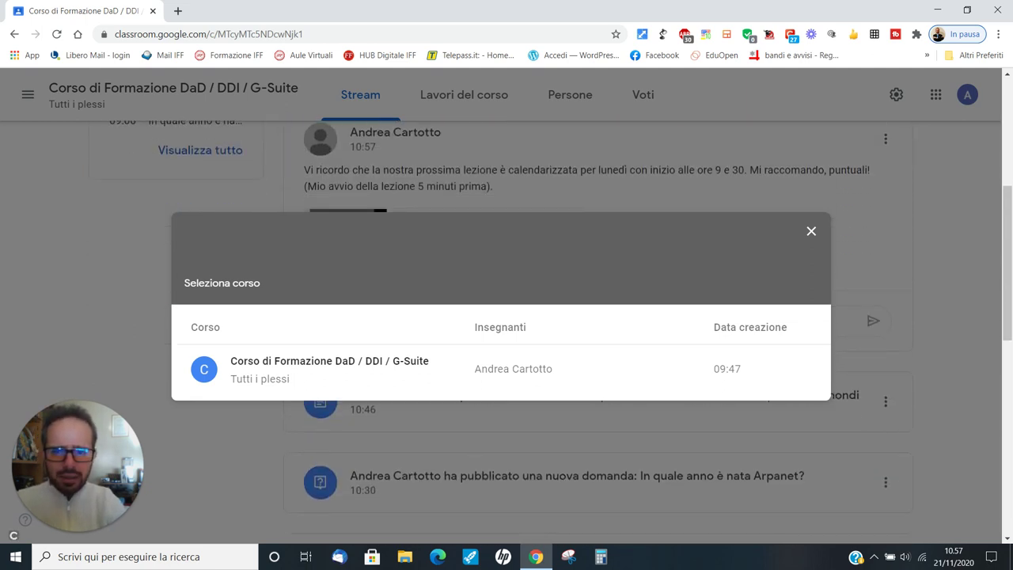
{"action": "left_click", "coordinate": [251, 366]}
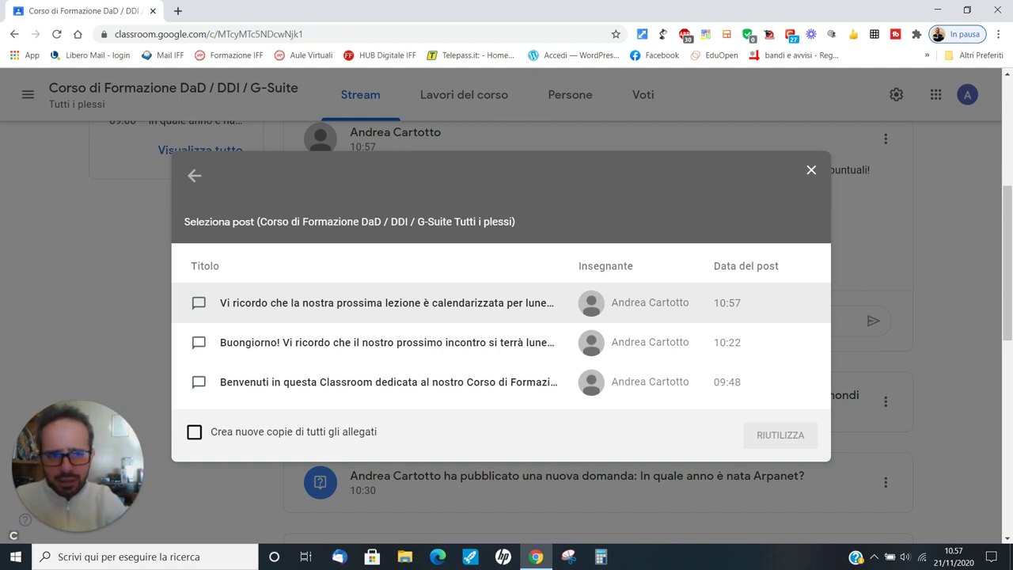
{"action": "left_click", "coordinate": [176, 292]}
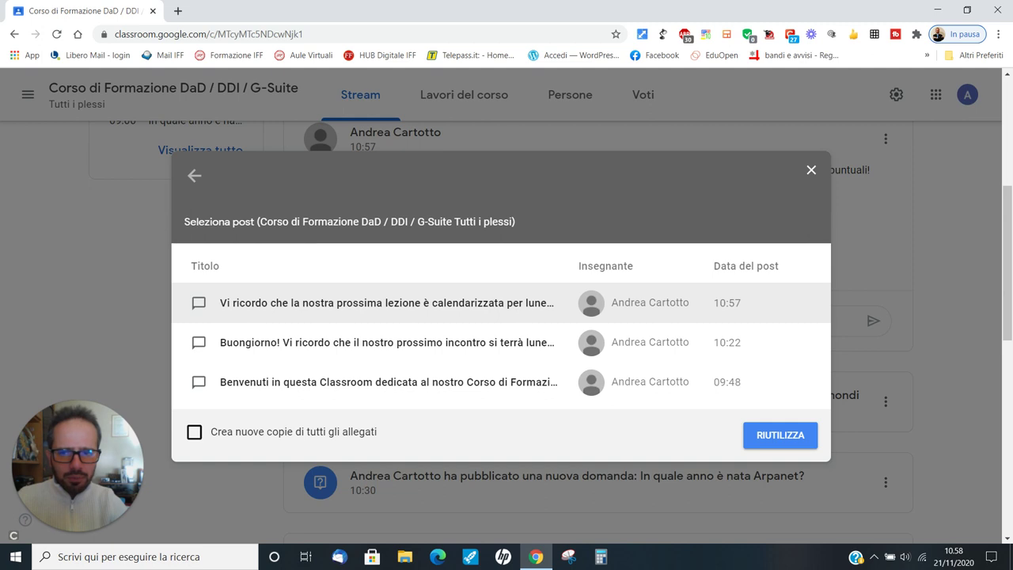
{"action": "left_click", "coordinate": [194, 431]}
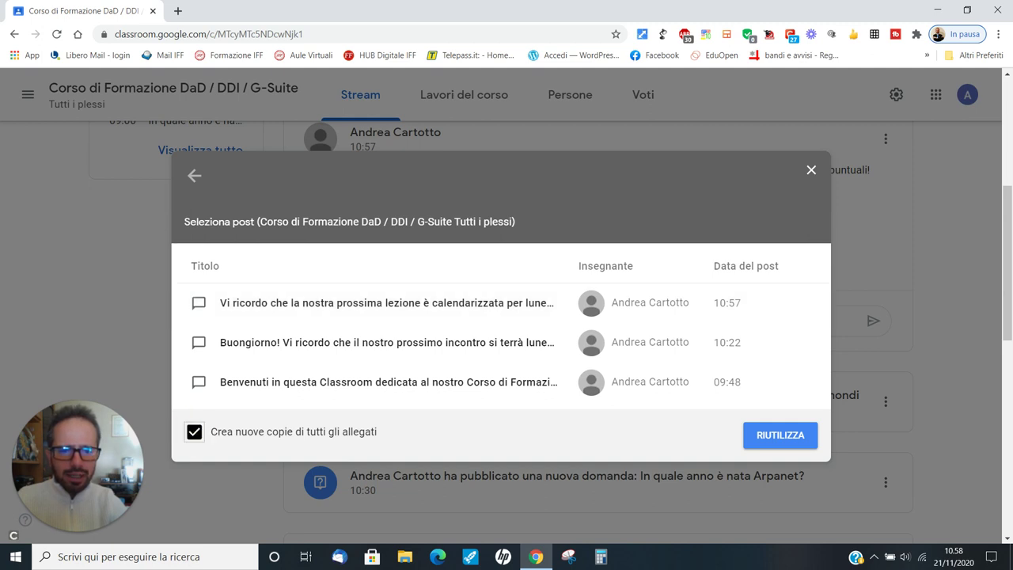
{"action": "left_click", "coordinate": [776, 434]}
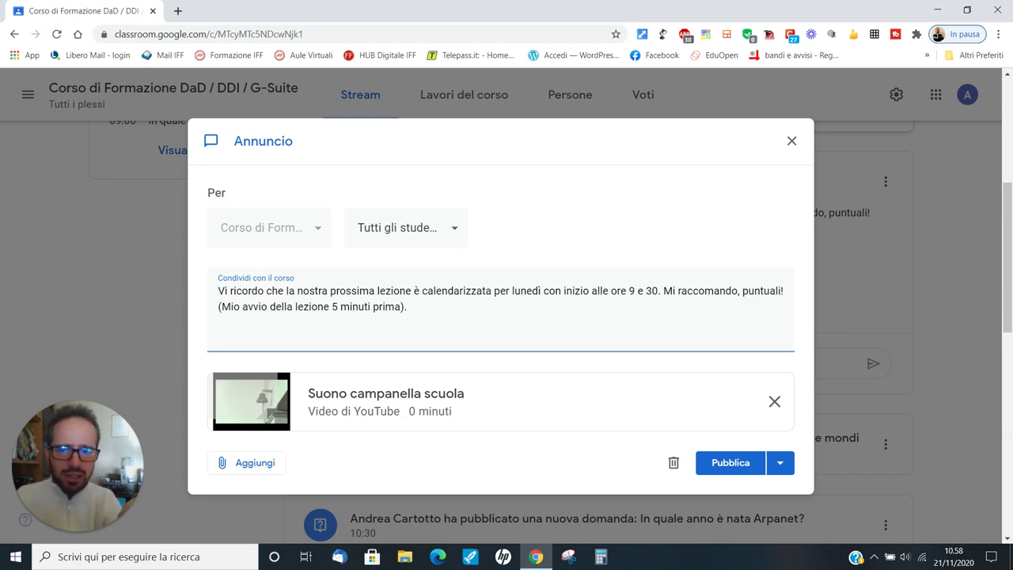
Discard the reused announcement draft instead of publishing it and return to the course stream.
{"action": "left_click", "coordinate": [780, 462]}
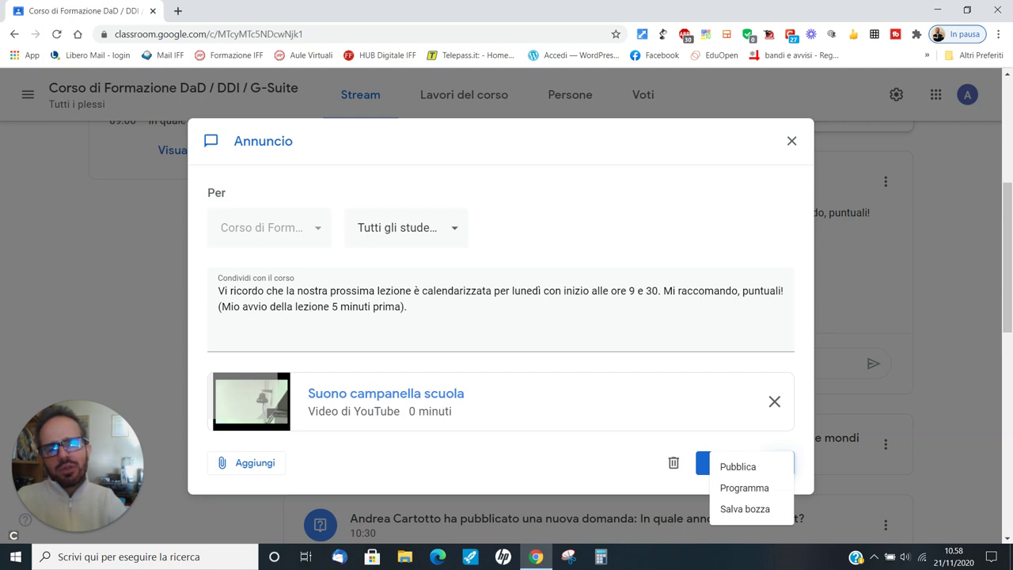
{"action": "left_click", "coordinate": [671, 462]}
{"action": "left_click", "coordinate": [671, 462]}
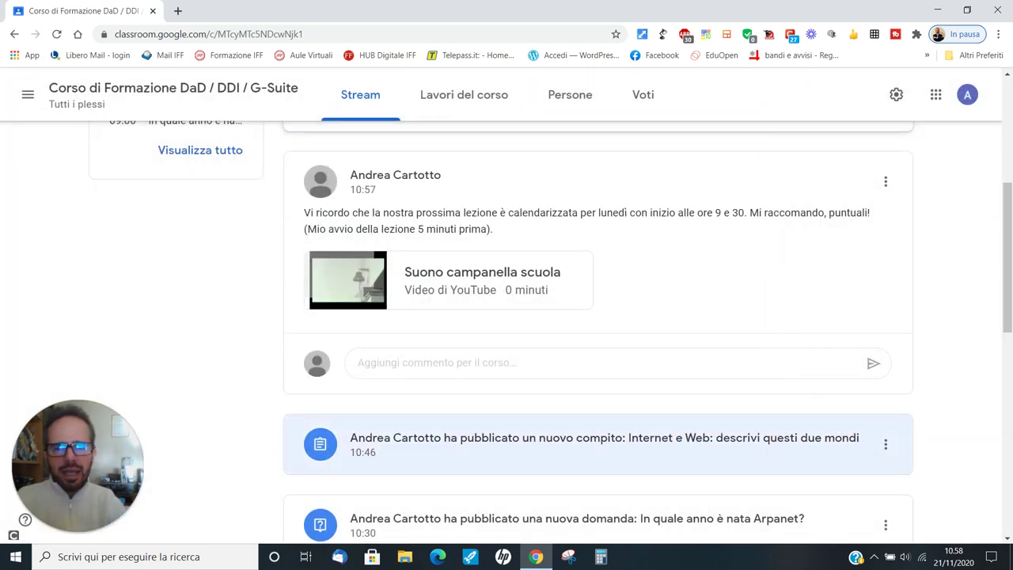
{"action": "scroll", "coordinate": [597, 475], "scroll_direction": "down", "scroll_amount": 1}
{"action": "scroll", "coordinate": [598, 474], "scroll_direction": "up", "scroll_amount": 3}
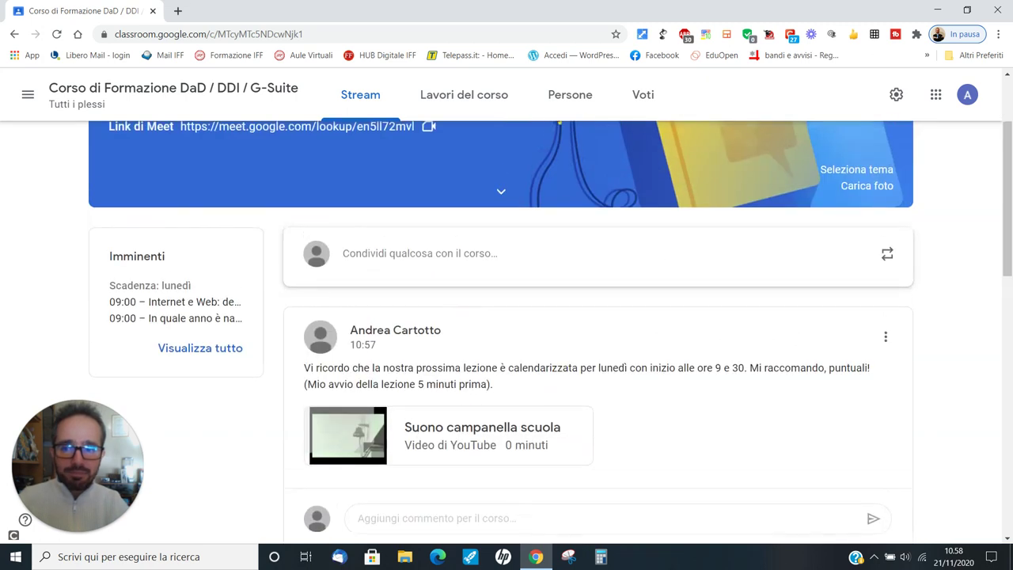